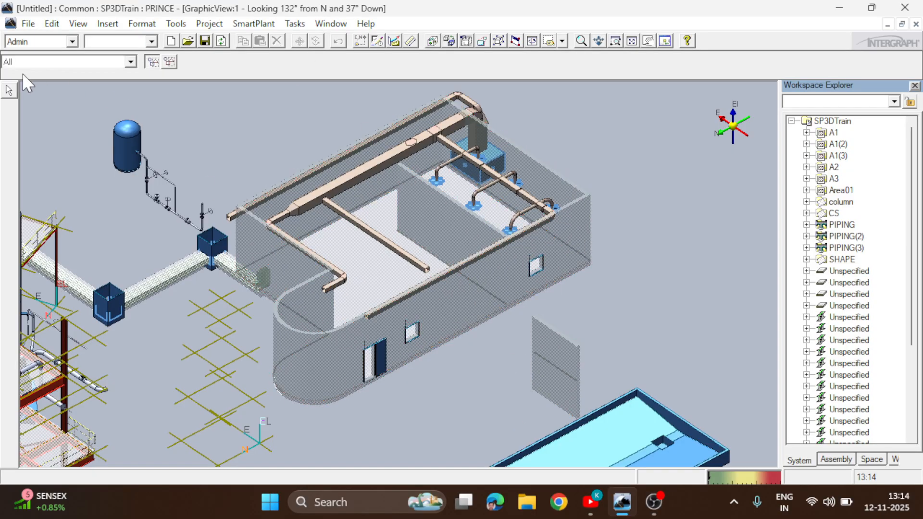
Switch to the Structure task and start the Place Wall command with the existing building's floor slab as sketching plane
click(294, 24)
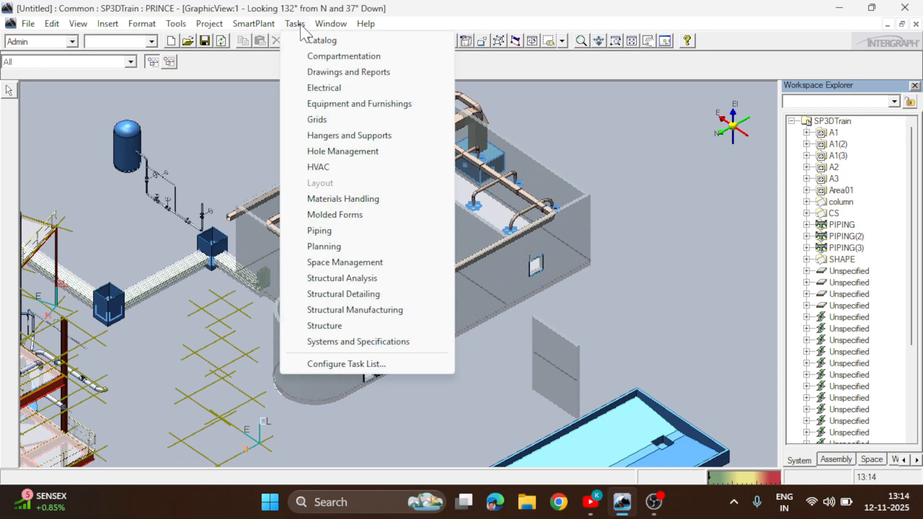
click(326, 326)
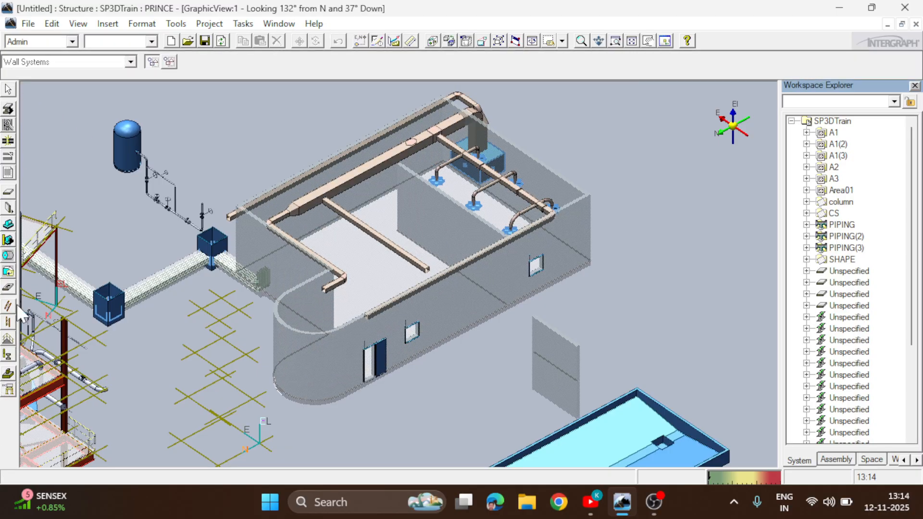
click(8, 207)
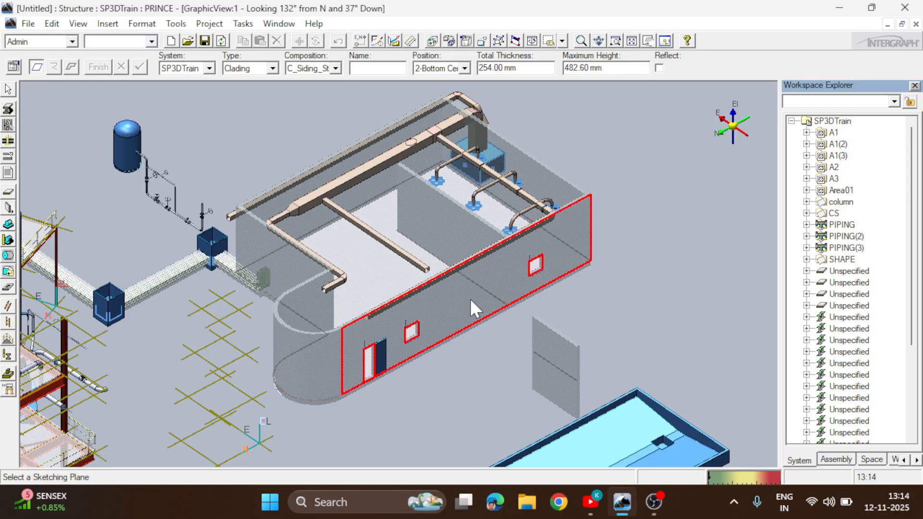
click(368, 256)
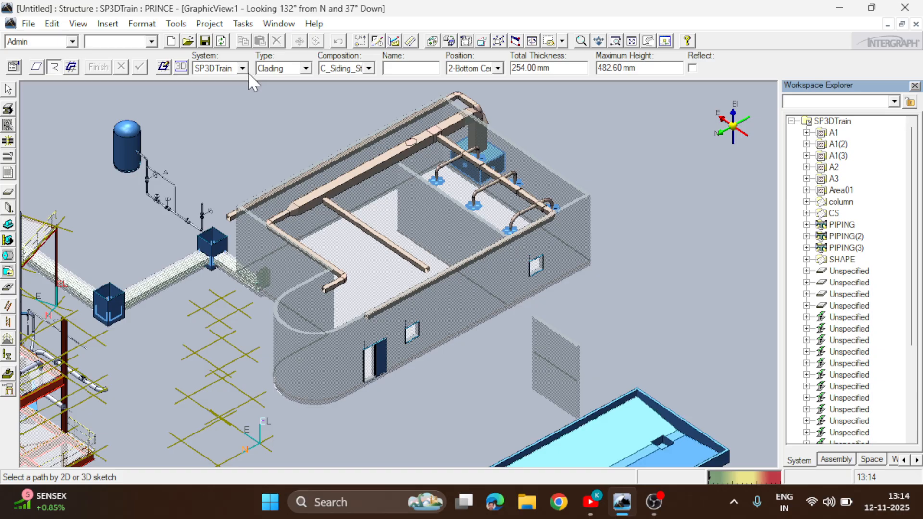
click(180, 67)
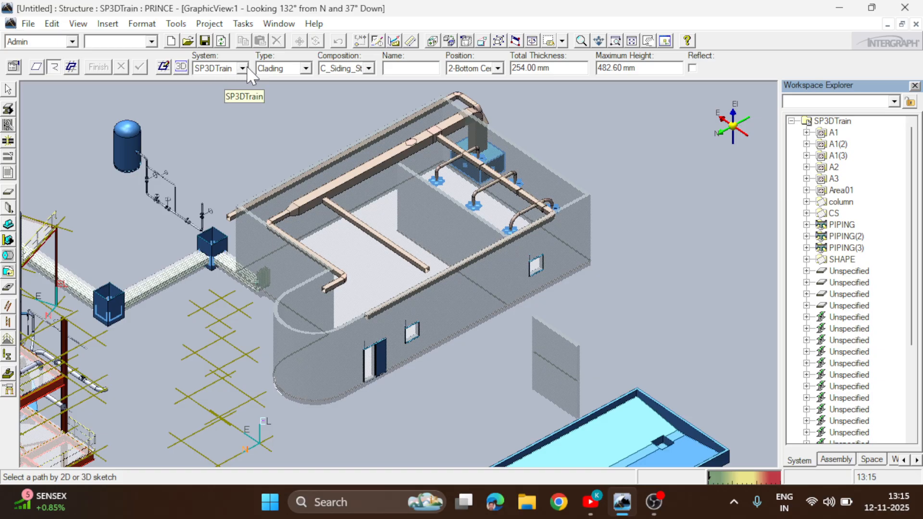
Assign the wall to the Walls system under A1 > U11 > Structural and expand the same branch in the workspace tree
click(242, 68)
click(207, 91)
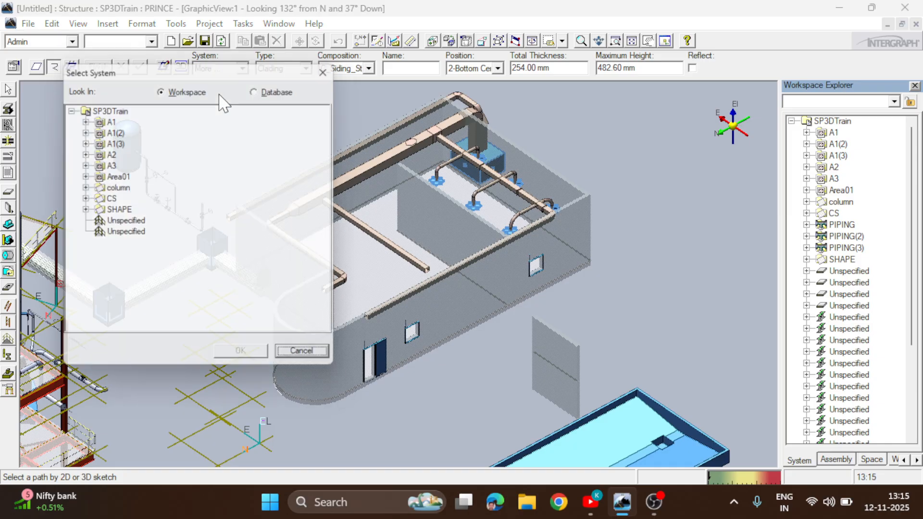
click(82, 118)
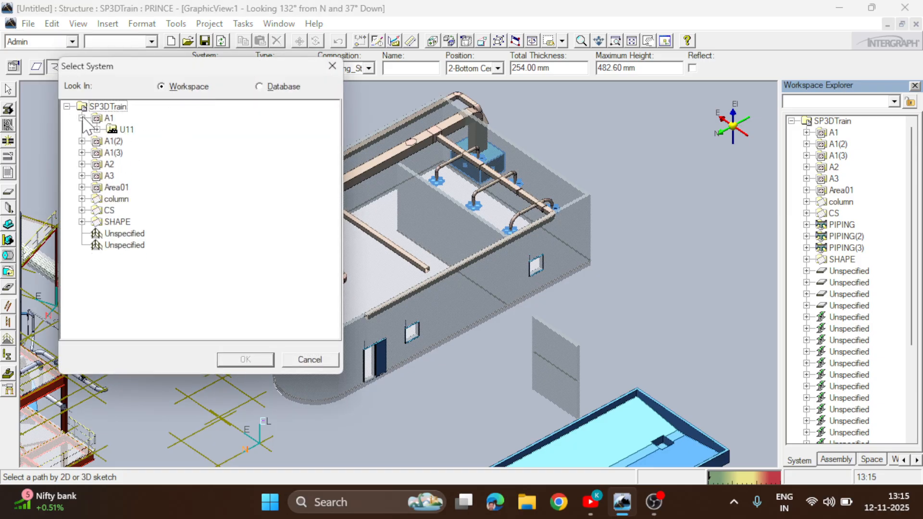
click(97, 129)
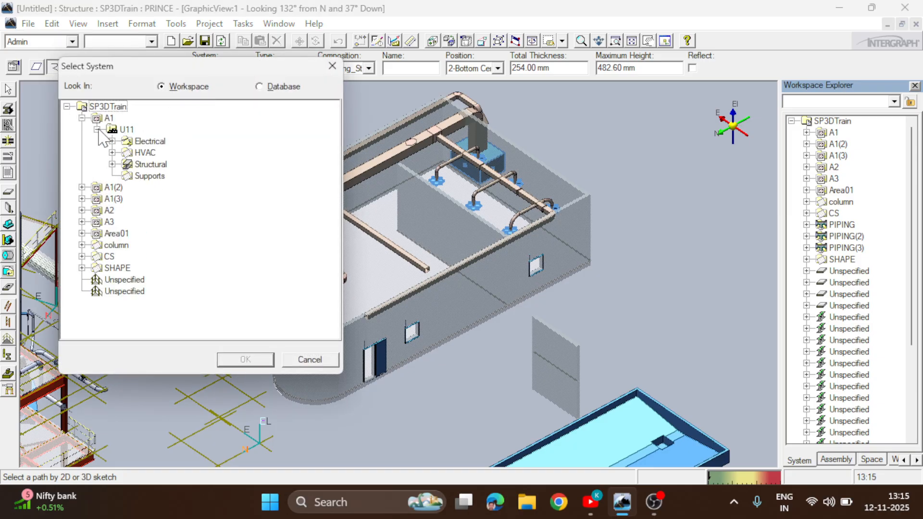
click(112, 164)
click(162, 281)
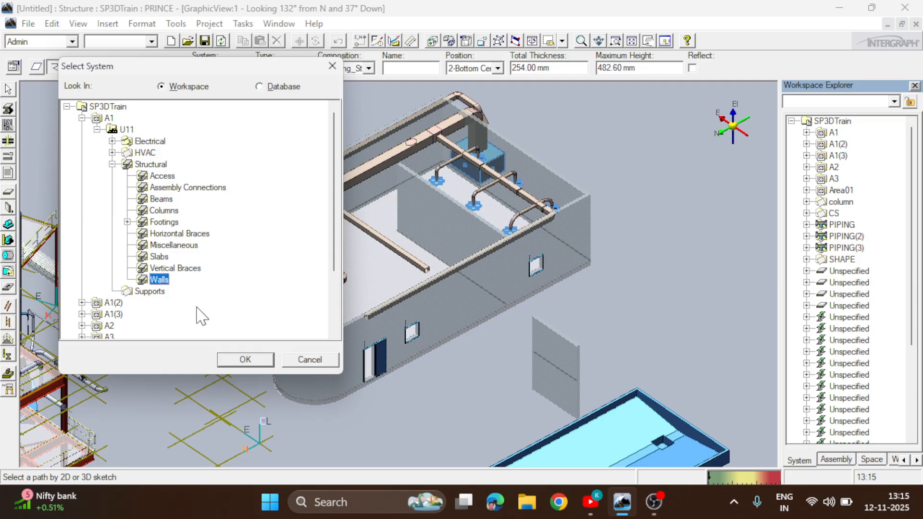
click(246, 360)
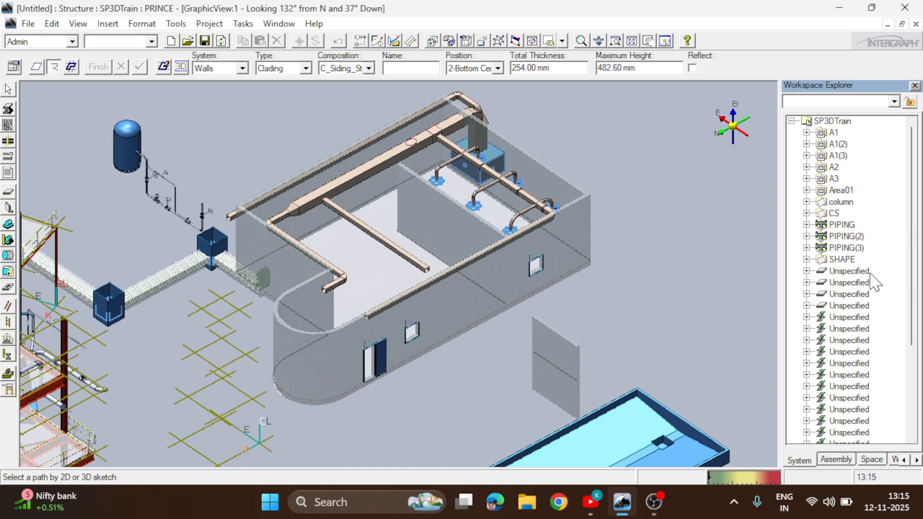
click(806, 132)
click(822, 144)
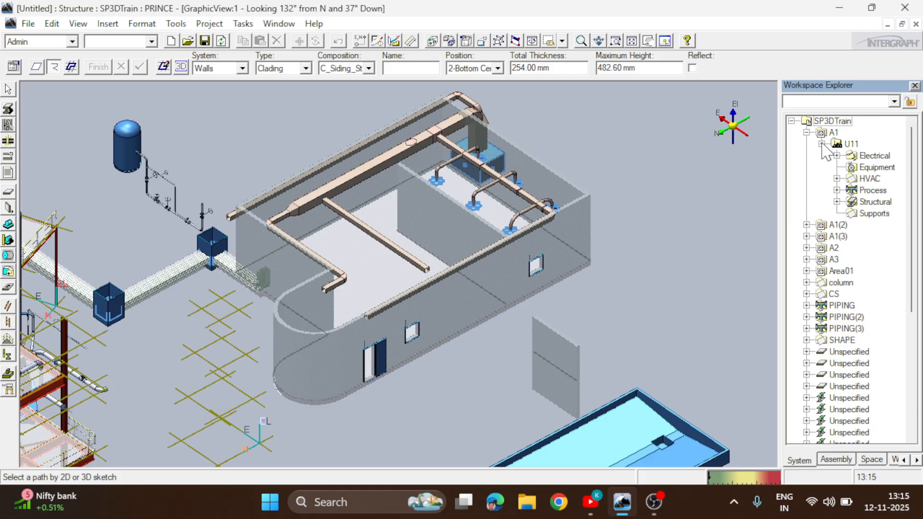
click(837, 201)
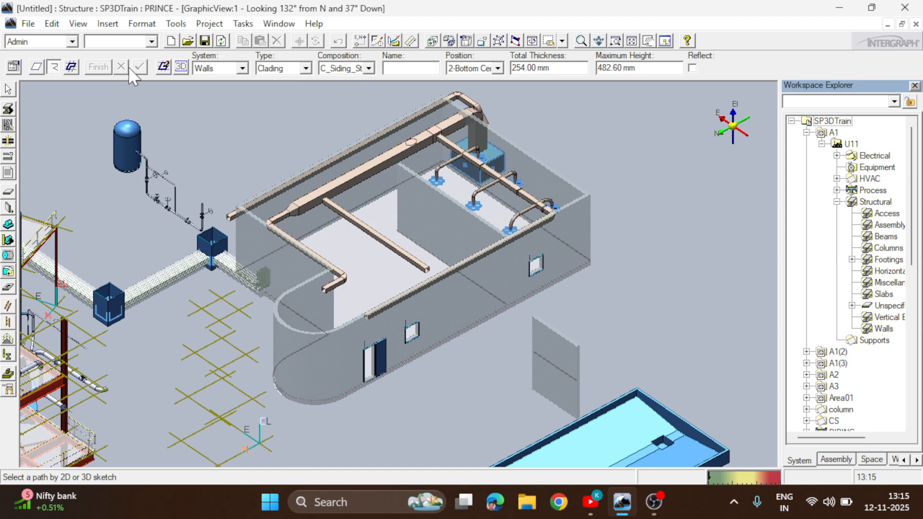
Start a 3D sketch path for the wall in the open area beside the building with a first straight edge 12000 mm long
click(182, 68)
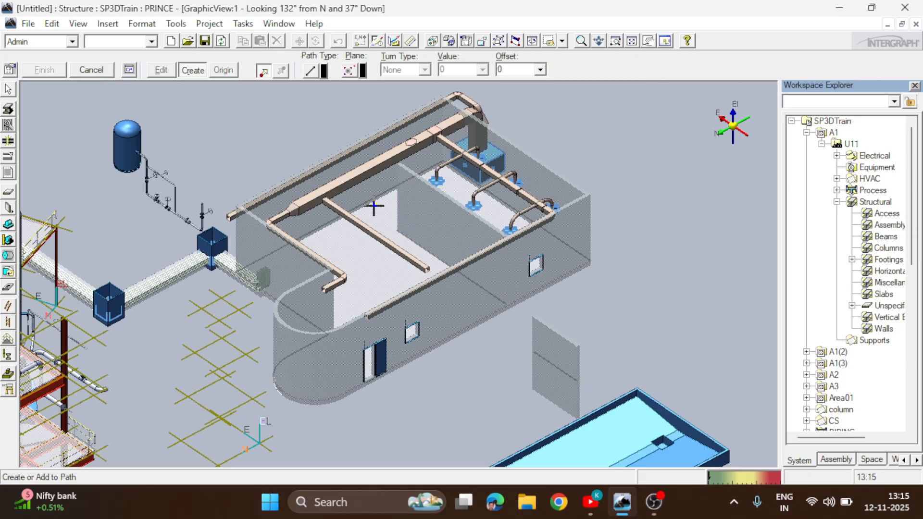
click(577, 45)
scroll(578, 262, down, 2)
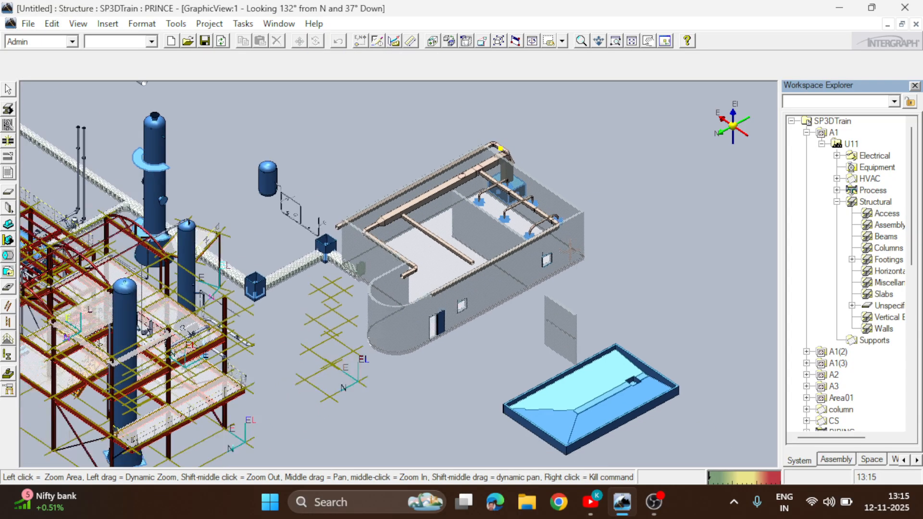
middle_drag(583, 267, 379, 245)
scroll(421, 258, up, 1)
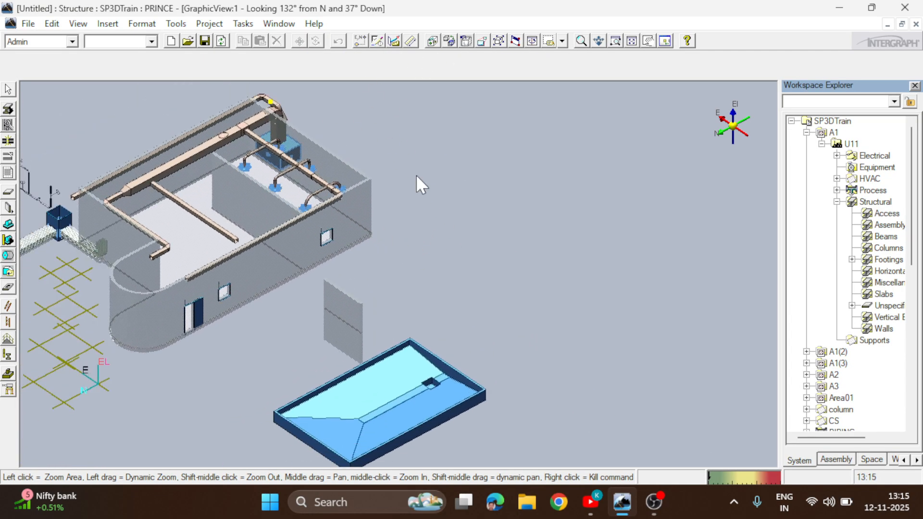
right_click(441, 220)
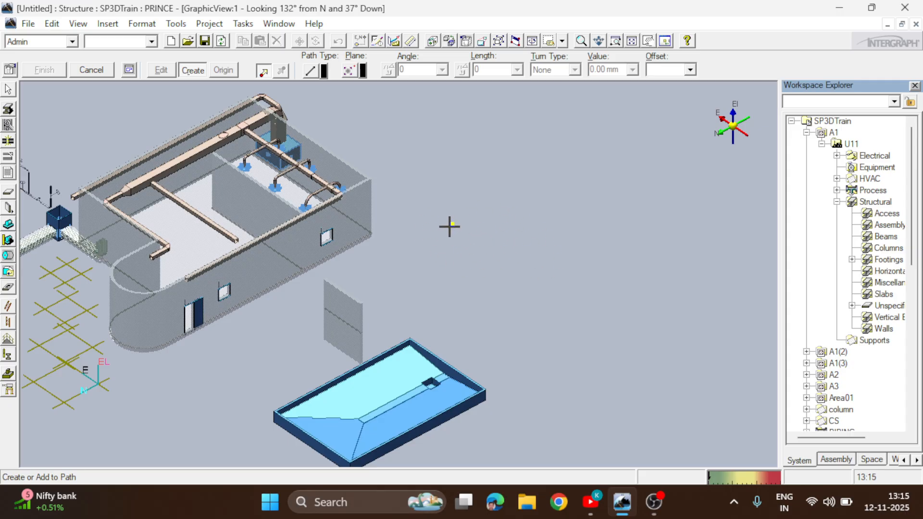
click(427, 237)
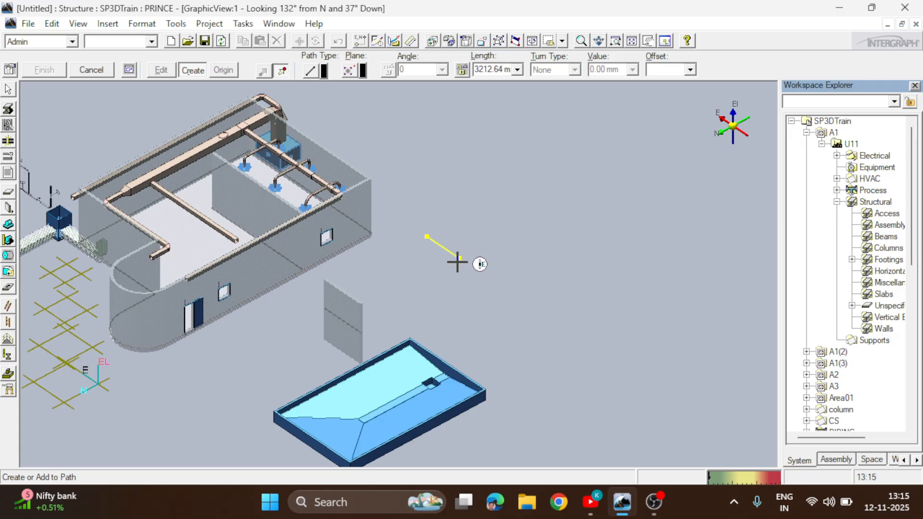
click(488, 278)
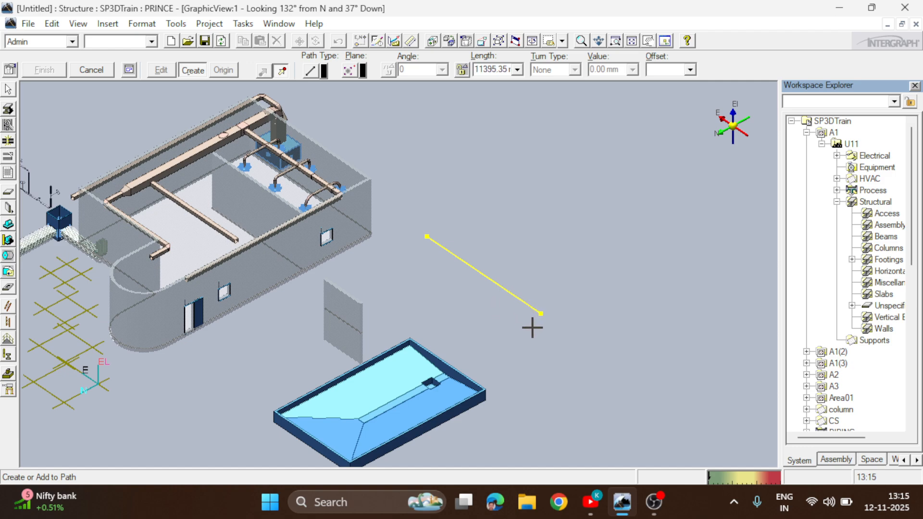
click(500, 69)
text(12000)
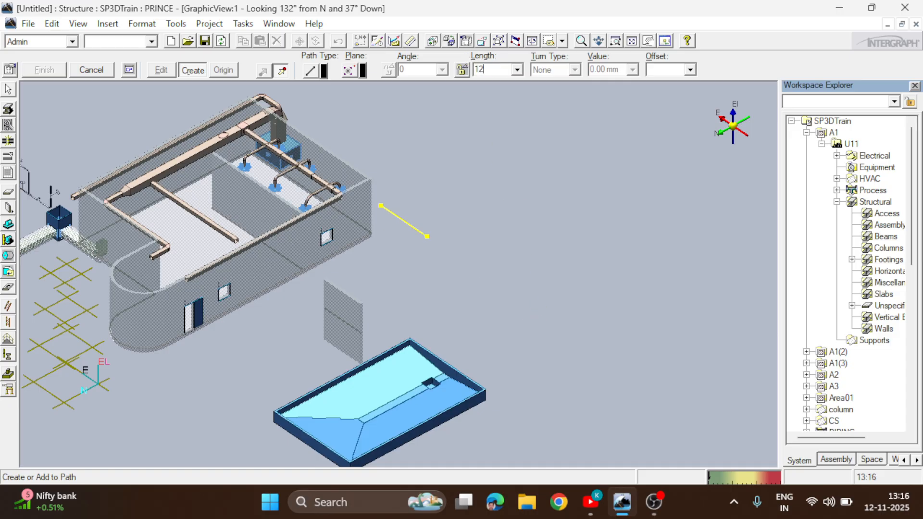
key(Return)
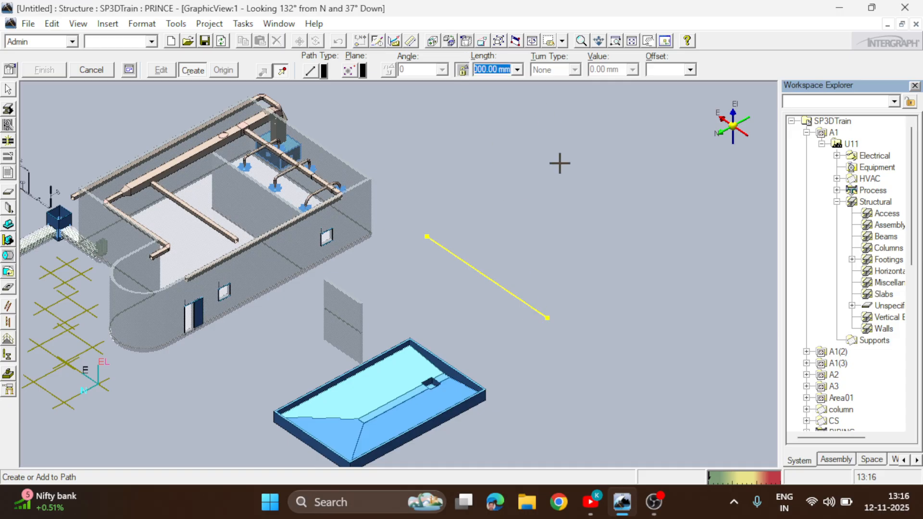
click(586, 218)
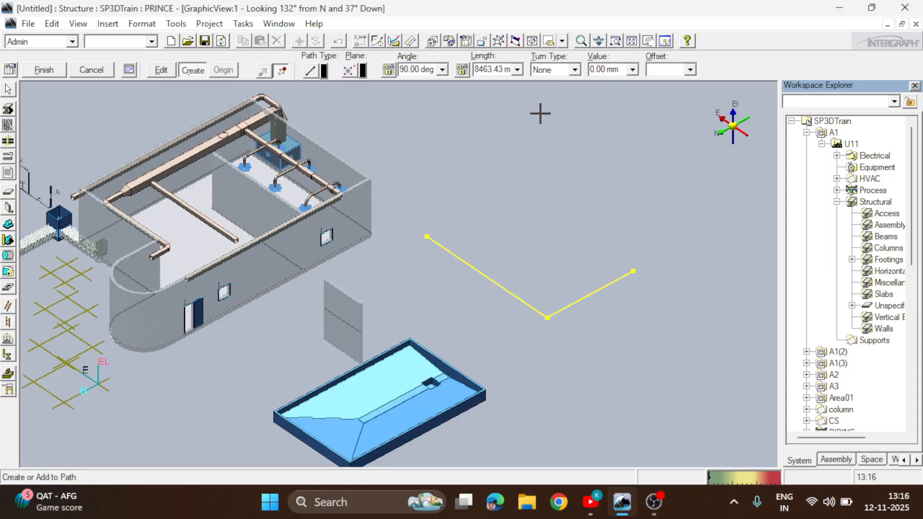
Add a second path edge 12000 mm long at 90 degrees to the first edge
click(496, 69)
text(12000)
key(Return)
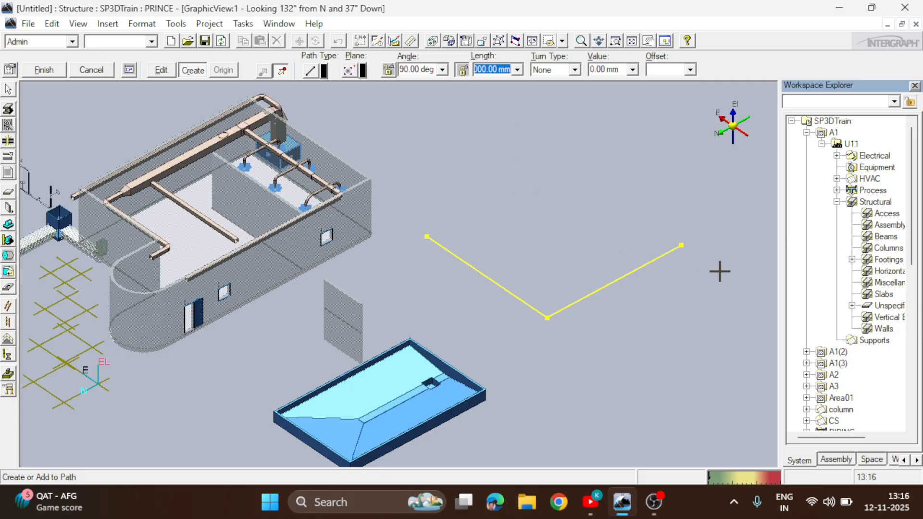
click(725, 265)
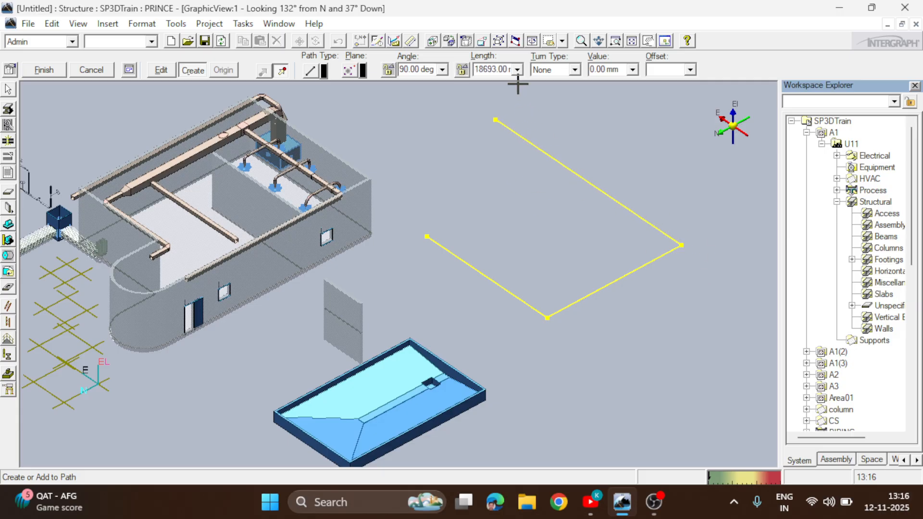
Add a third 12000 mm edge parallel to the first, close the path into a square at its start point and finish the sketch
click(517, 70)
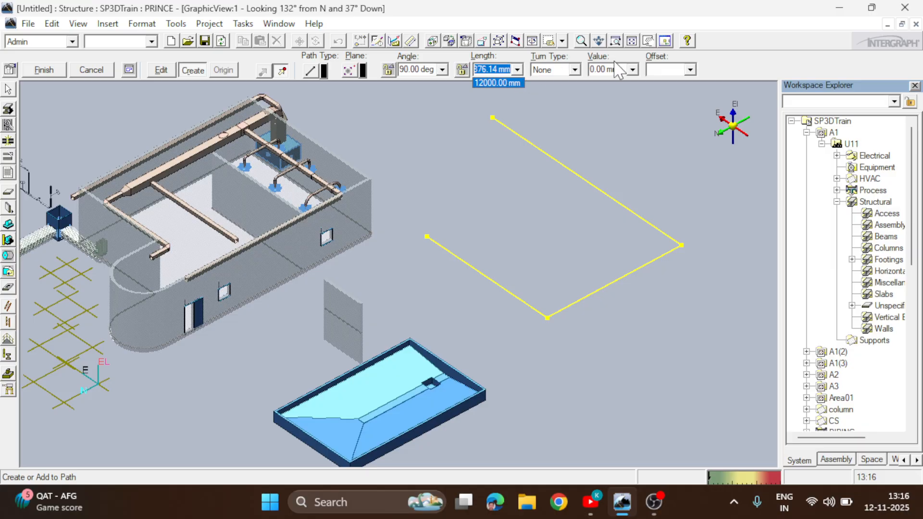
click(498, 82)
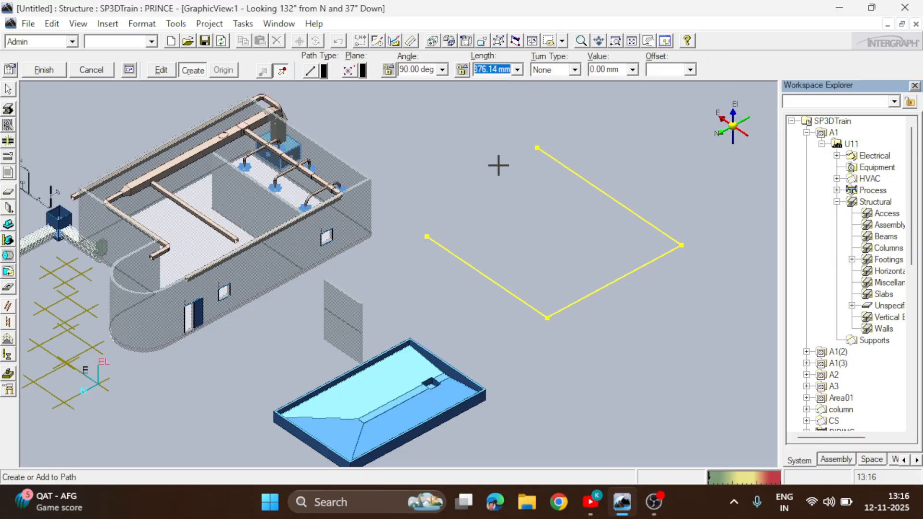
click(427, 236)
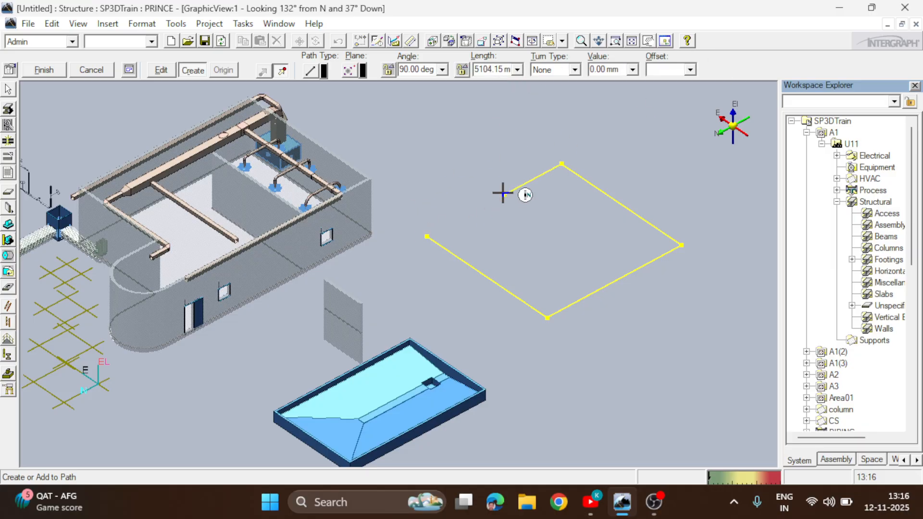
click(546, 322)
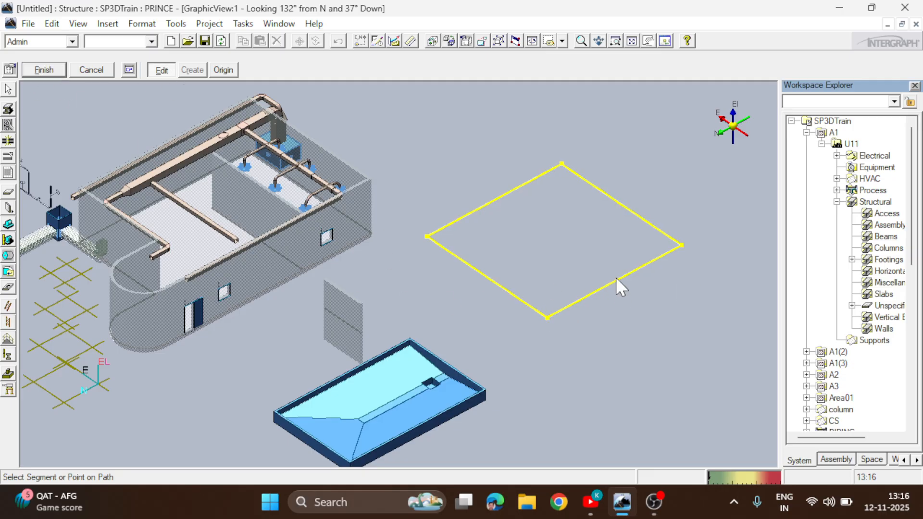
right_click(559, 296)
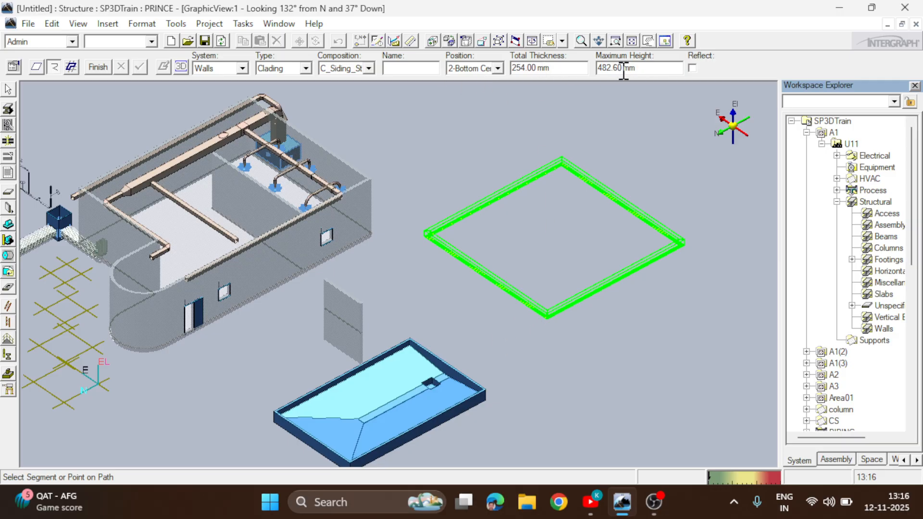
Set the wall's total thickness to 200 mm and its maximum height to 10000 mm
click(561, 67)
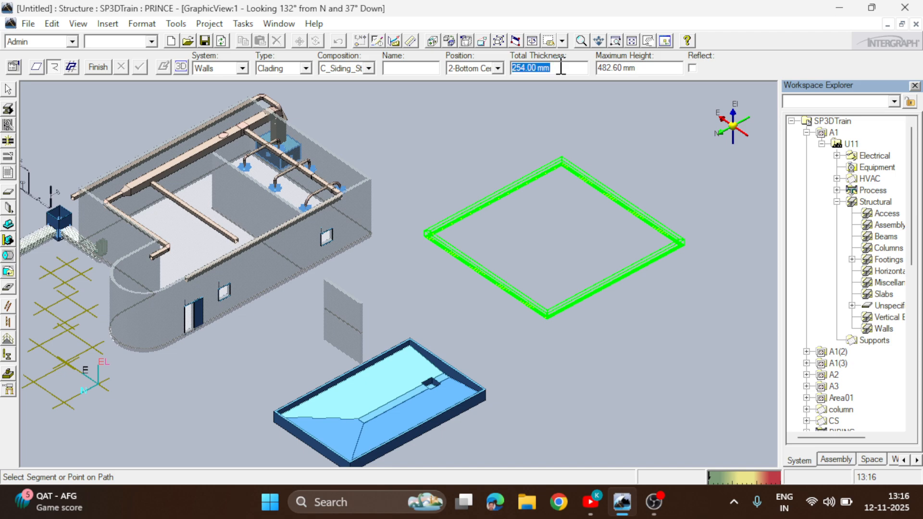
text(200)
key(Return)
click(644, 68)
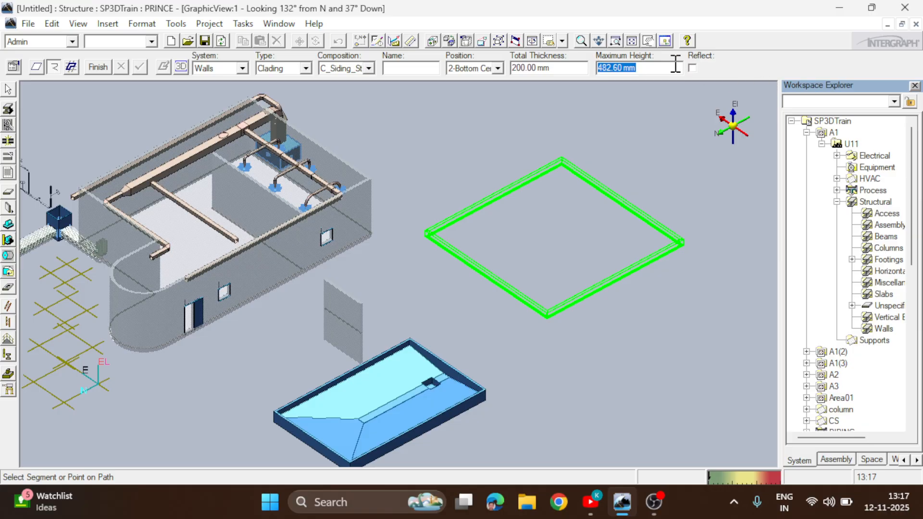
text(10000)
key(Return)
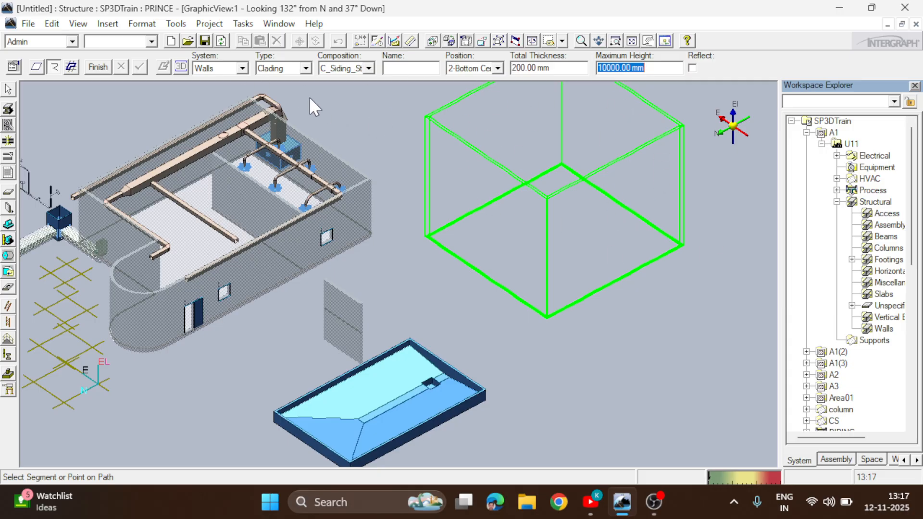
Choose Clading as the wall type and finish placing the square wall enclosure
click(305, 68)
scroll(310, 123, down, 1)
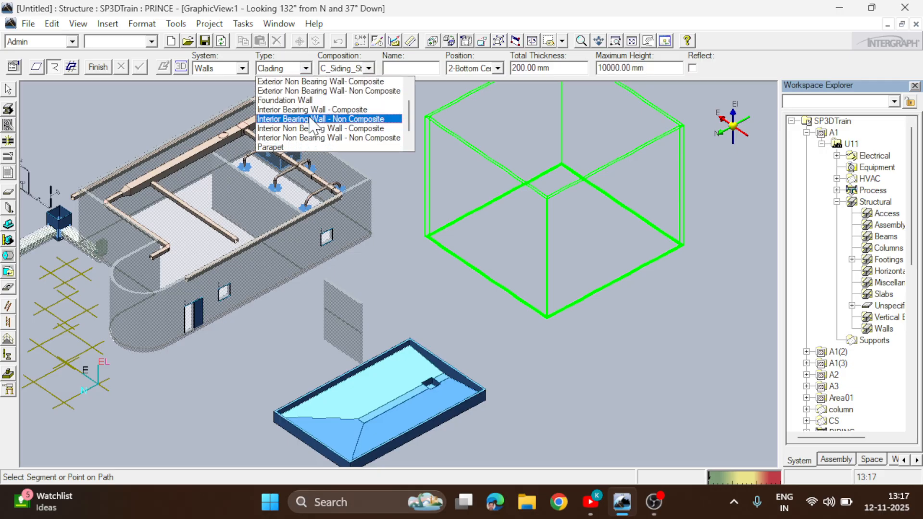
scroll(298, 139, down, 1)
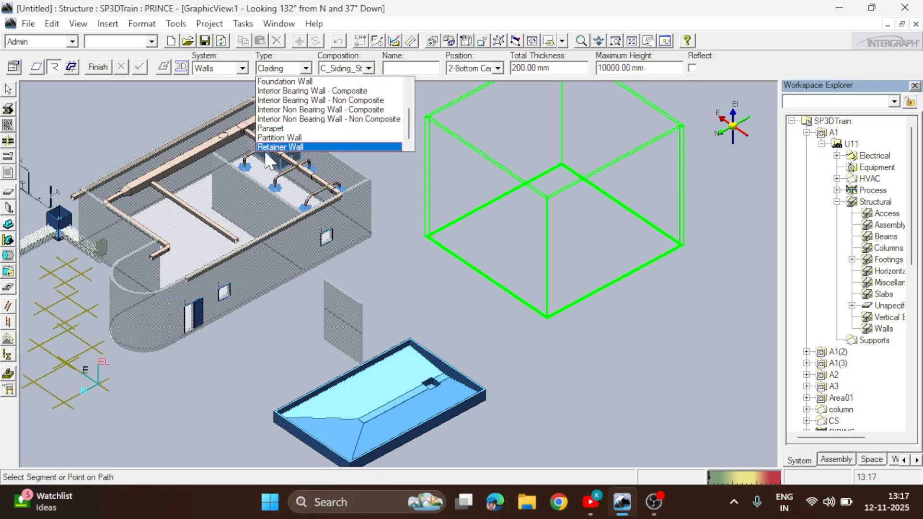
scroll(293, 142, up, 2)
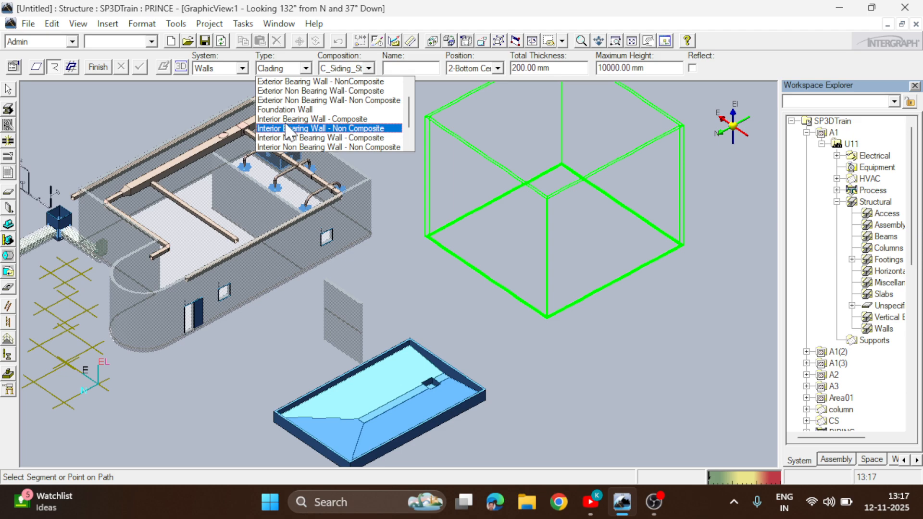
scroll(315, 126, up, 1)
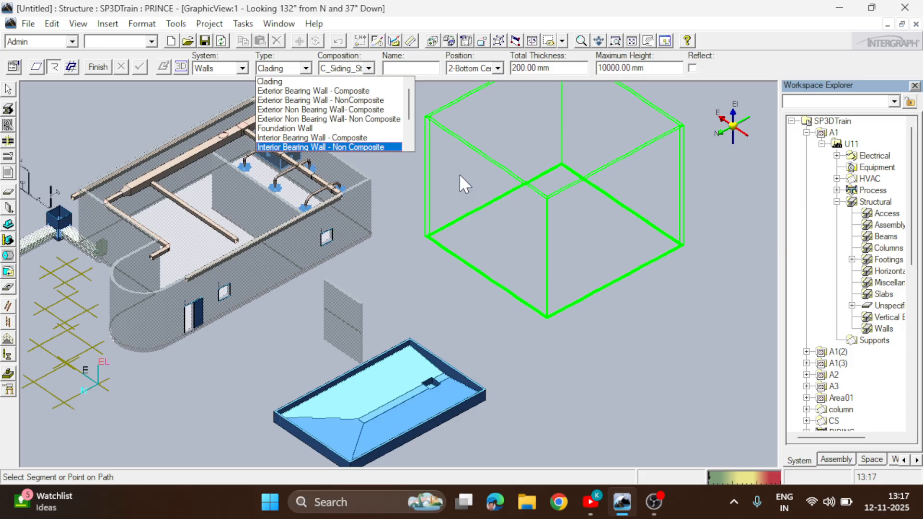
scroll(315, 96, down, 1)
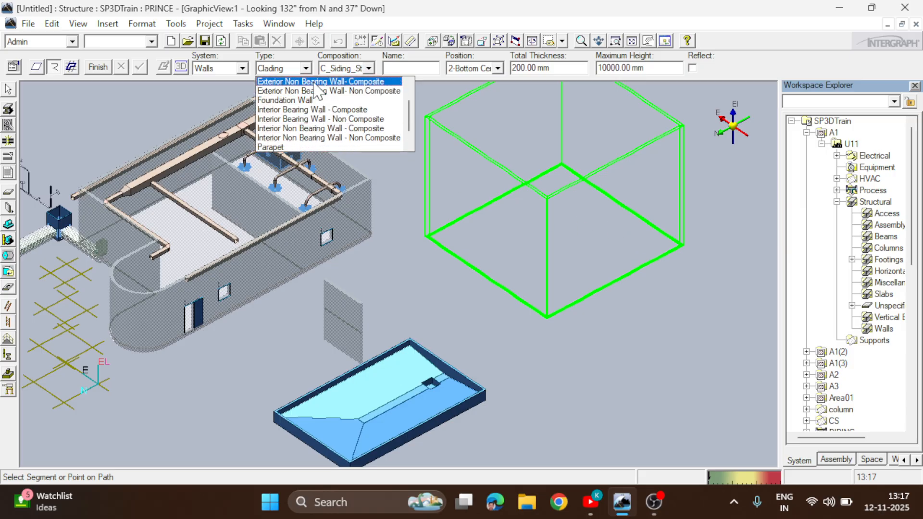
scroll(284, 96, up, 1)
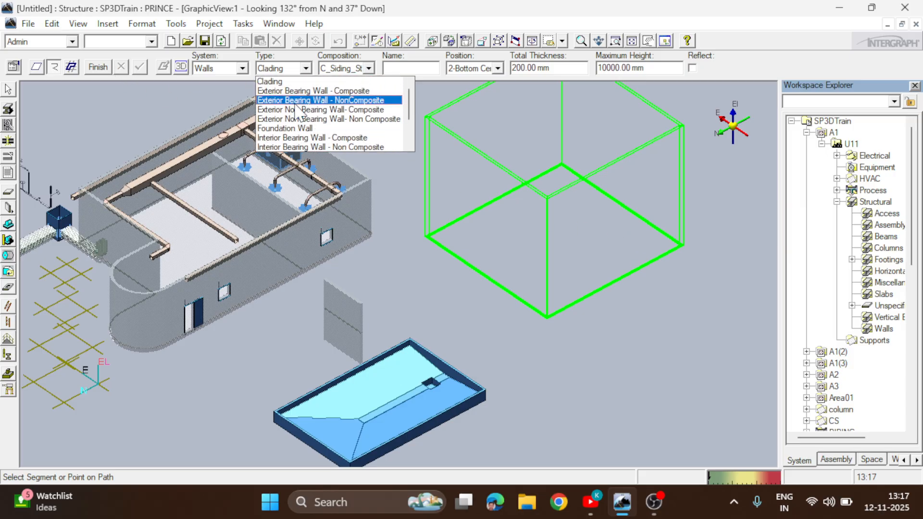
click(280, 82)
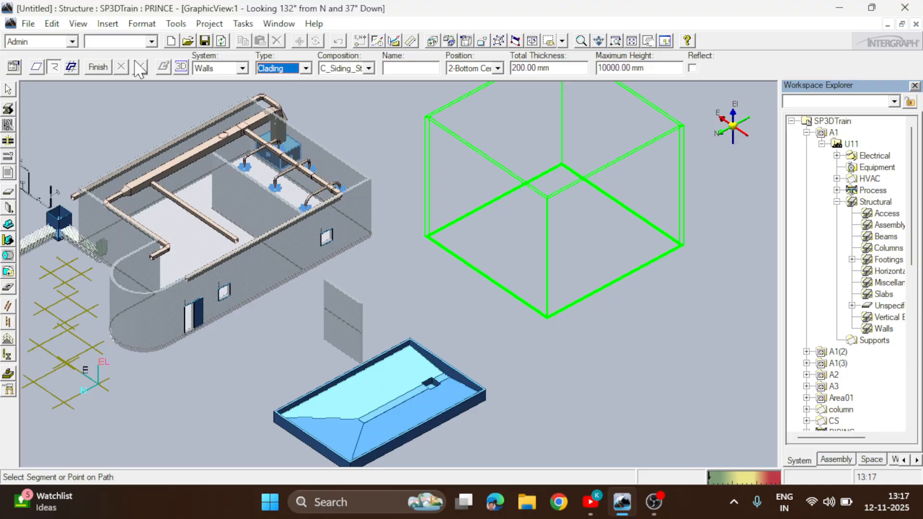
click(103, 65)
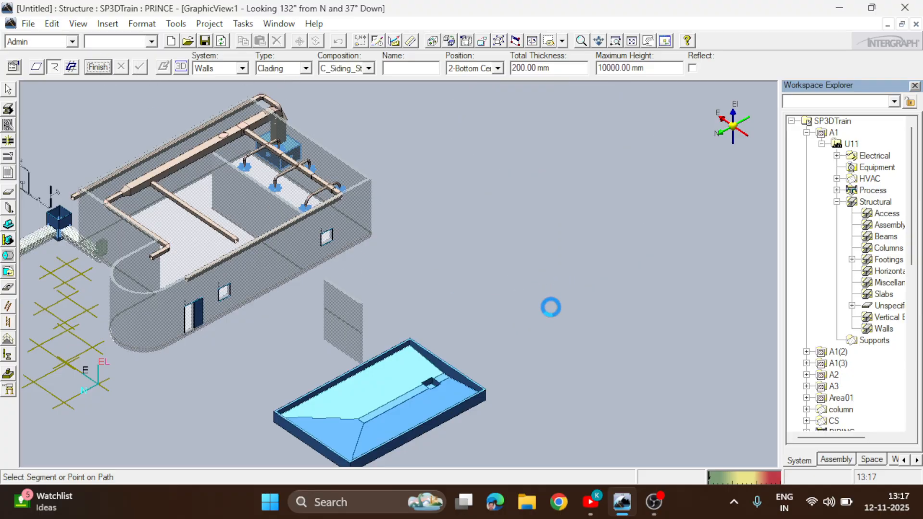
Examine the placed square wall enclosure and the neighbouring building from different angles and distances
click(581, 40)
click(538, 228)
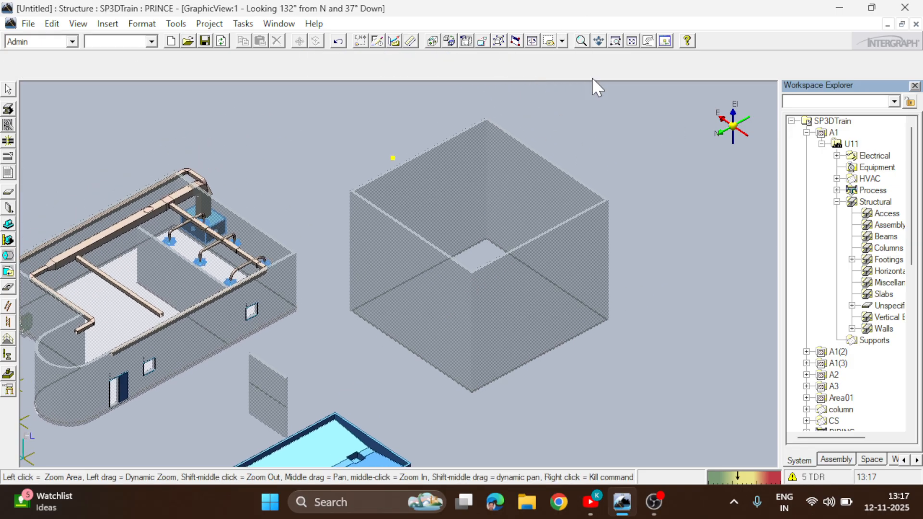
click(599, 44)
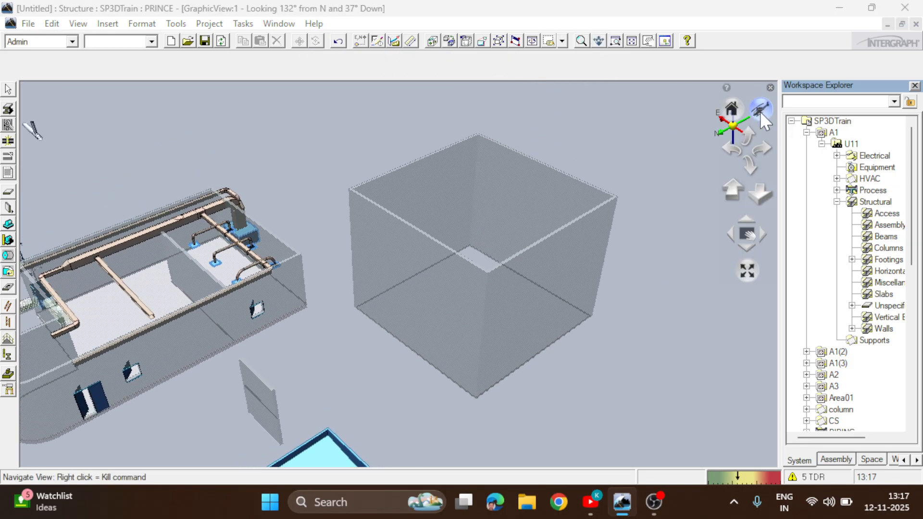
drag(761, 111, 702, 168)
drag(212, 308, 21, 193)
drag(399, 275, 416, 297)
drag(214, 304, 229, 269)
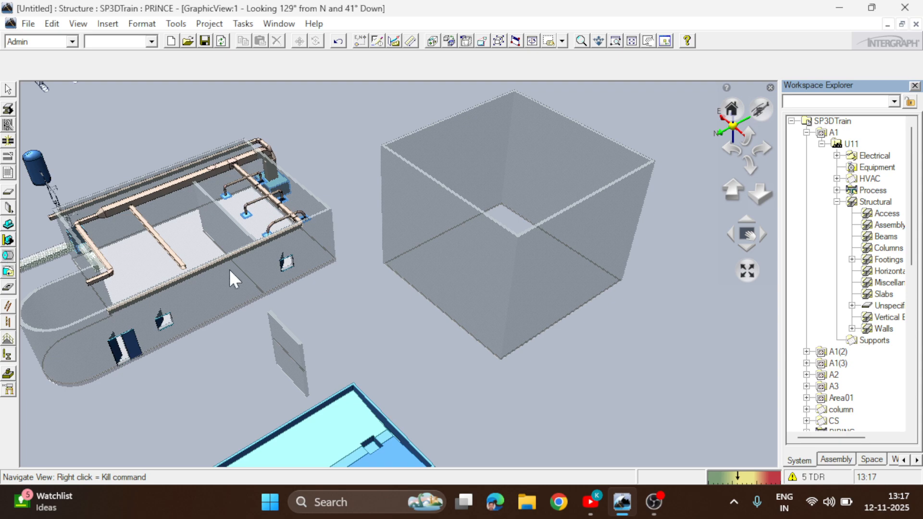